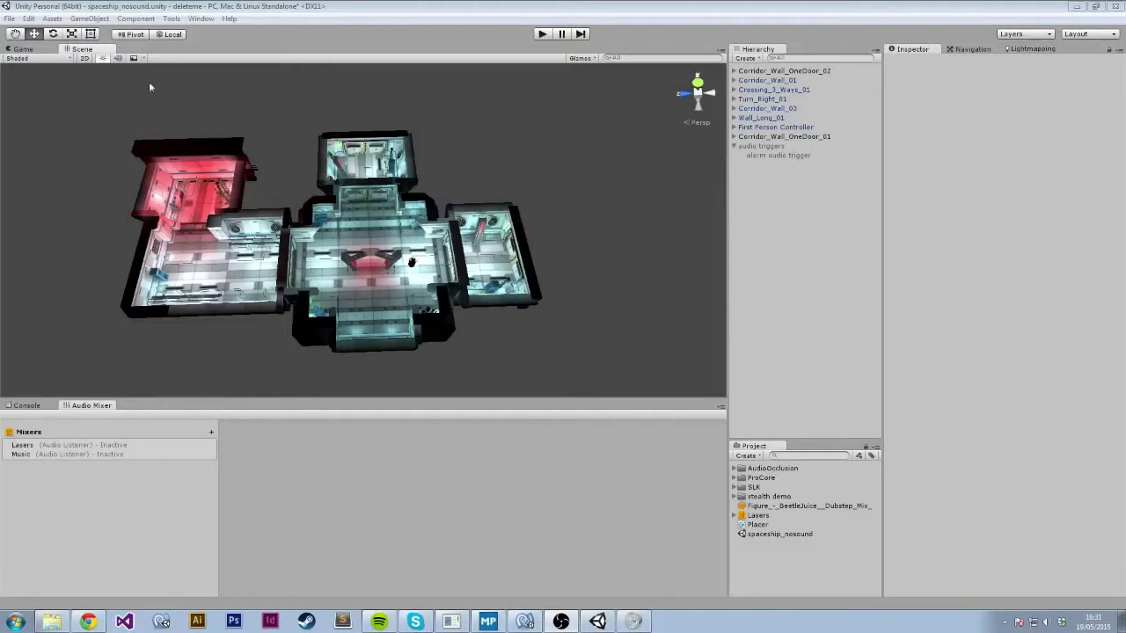
- Create an Audio Propagate Node Group in the spaceship scene
mouse_move(593, 255)
right_mouse_down()
mouse_move(563, 256)
mouse_move(593, 255)
right_mouse_up()
key("w")
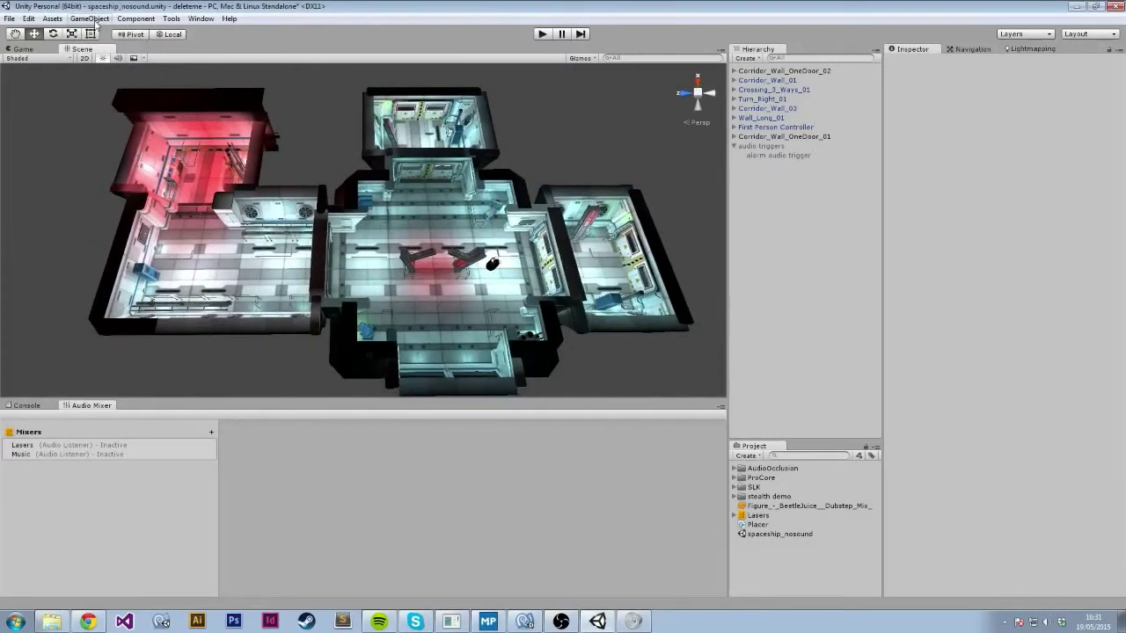
left_click(90, 18)
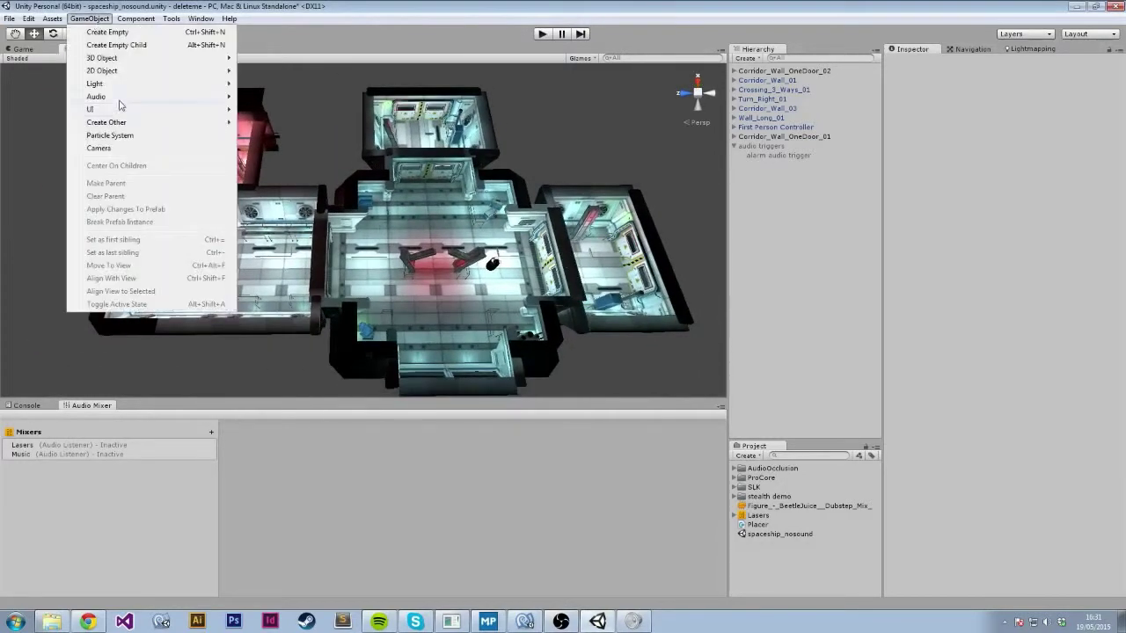
mouse_move(121, 98)
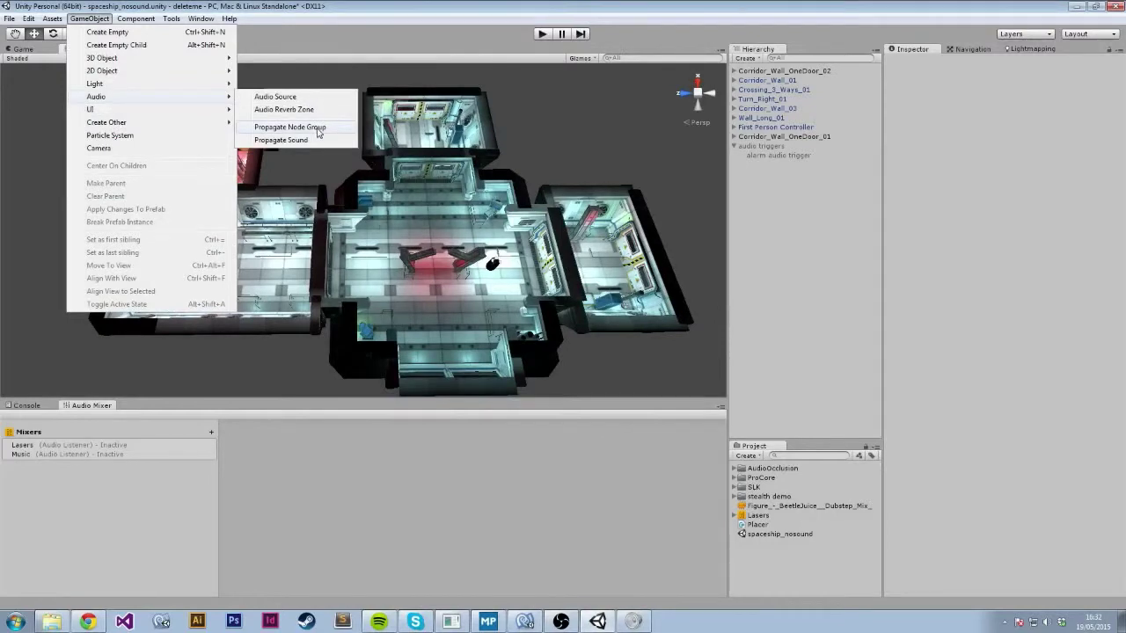
left_click(317, 128)
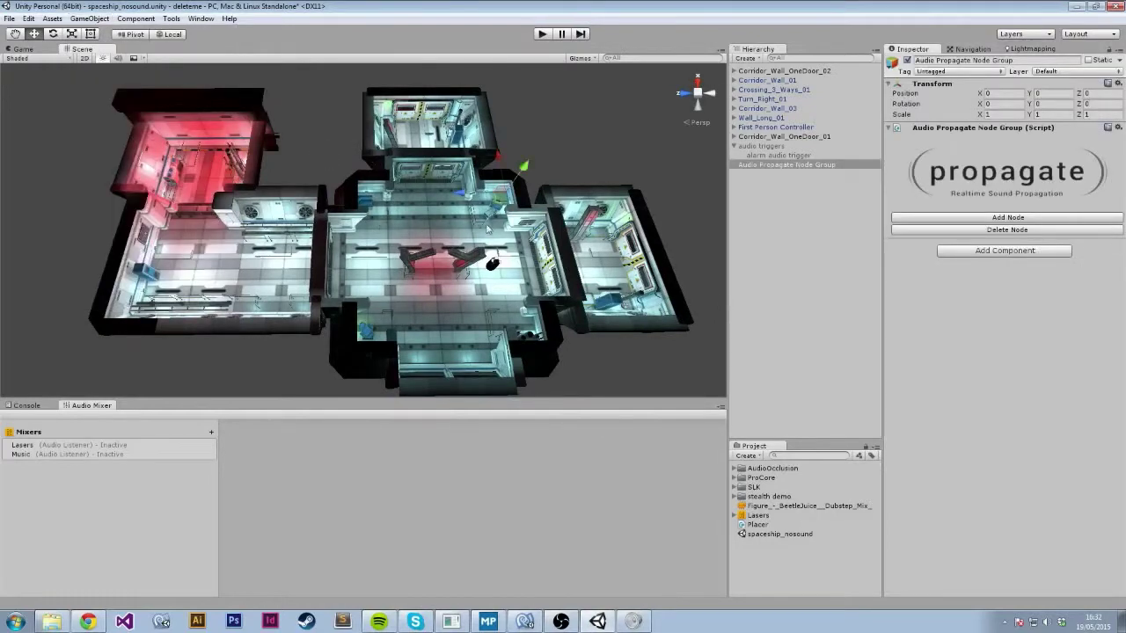
- Add a first node to the propagate node group, placing it at the edge of the central room
left_click_drag(450, 260, 505, 247, "alt")
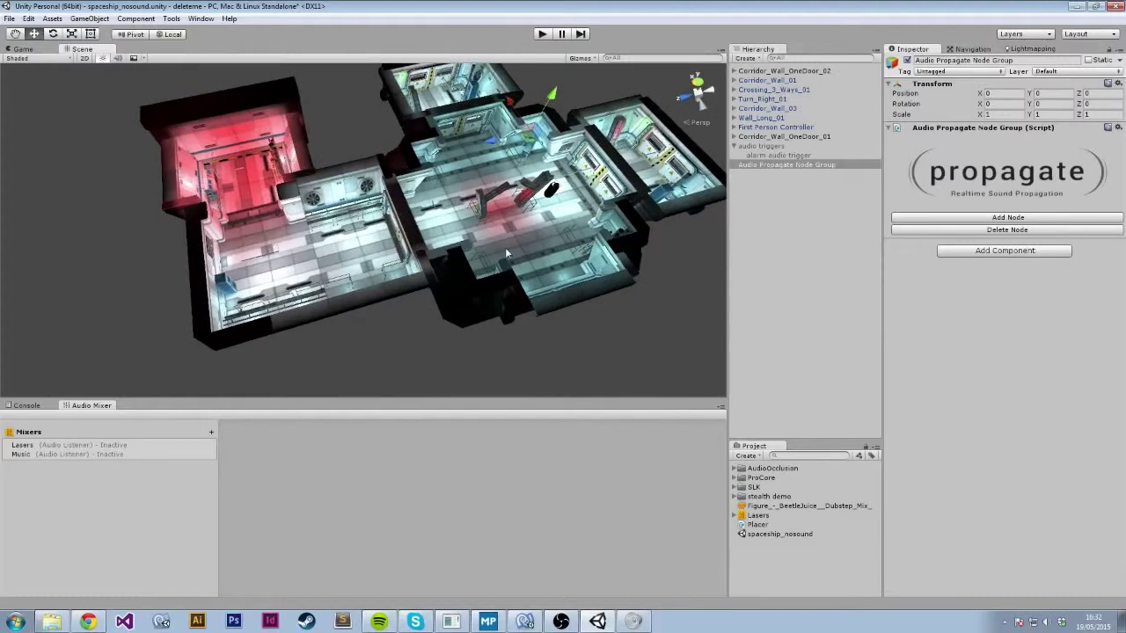
right_click_drag(505, 247, 448, 260, "alt")
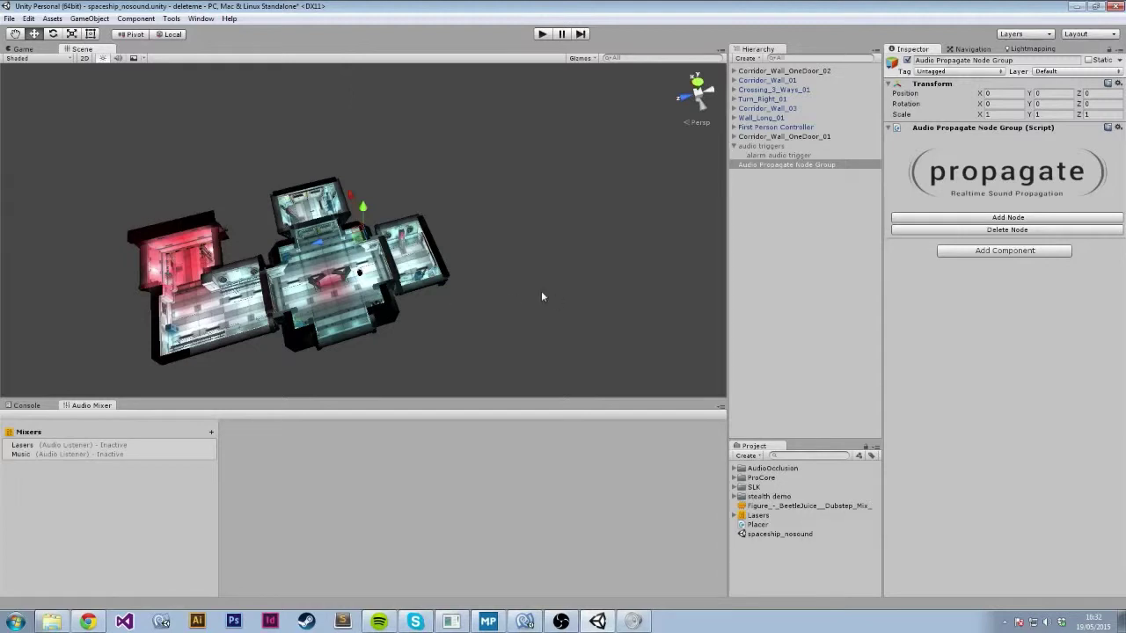
left_click_drag(530, 269, 643, 216, "alt")
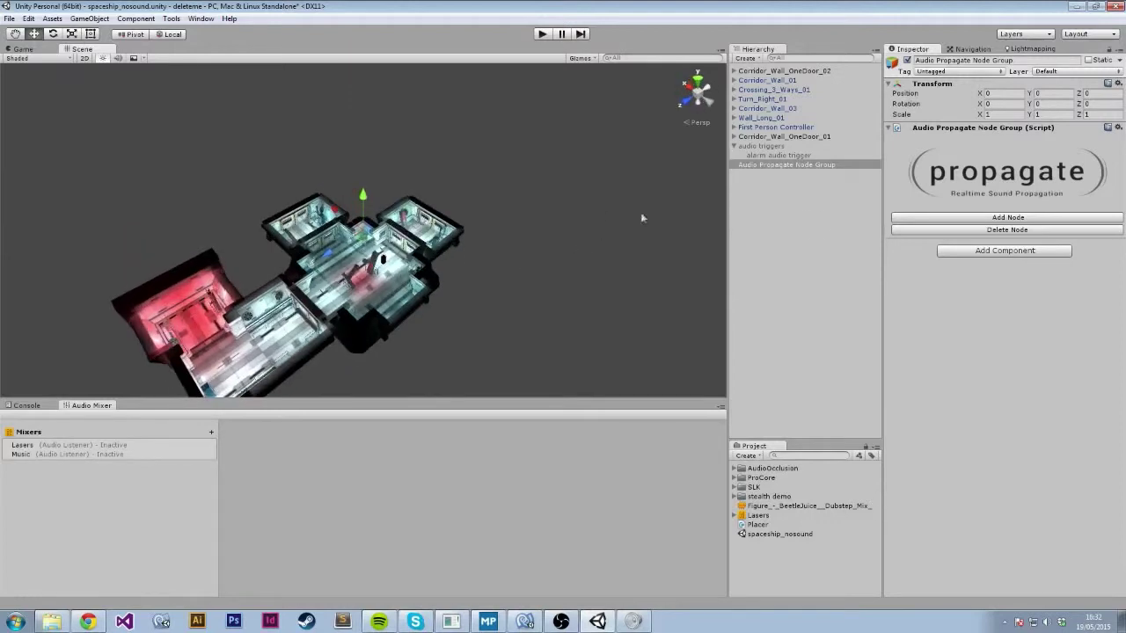
left_click(973, 218)
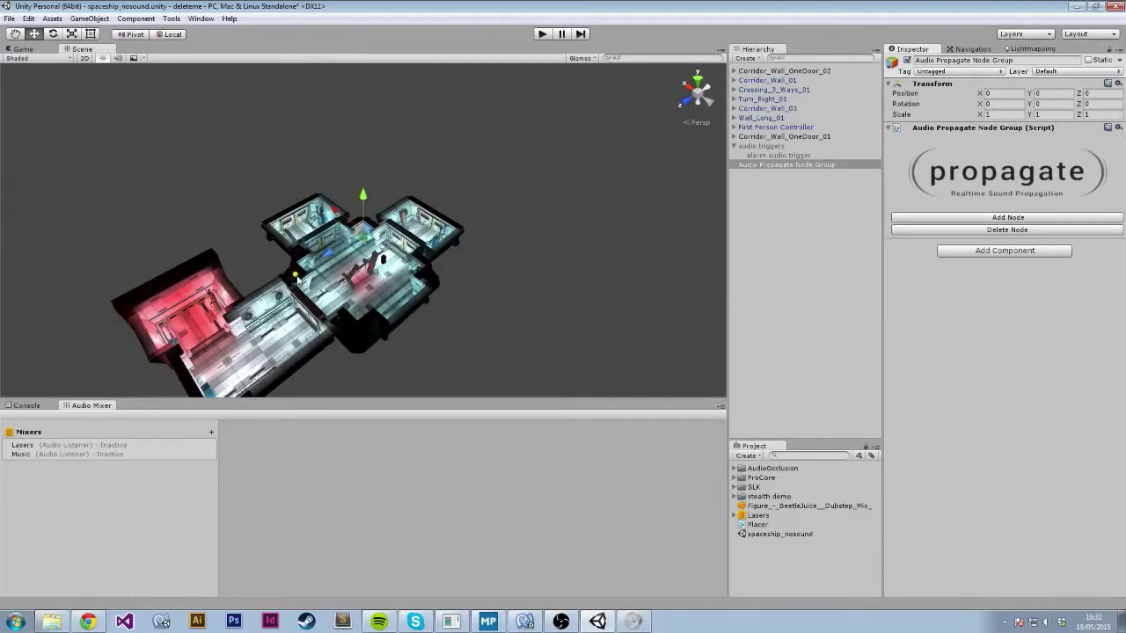
left_click(296, 277)
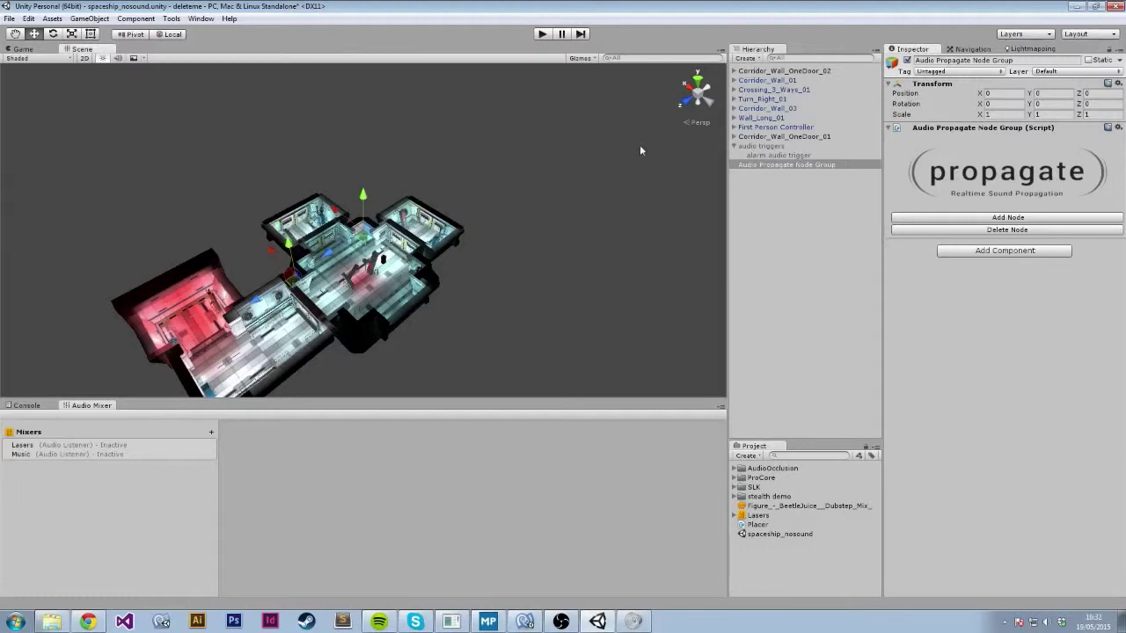
- Move the node in the top view to the middle of the central room, between the red-lit pillars, and check its height from the side
left_click(697, 79)
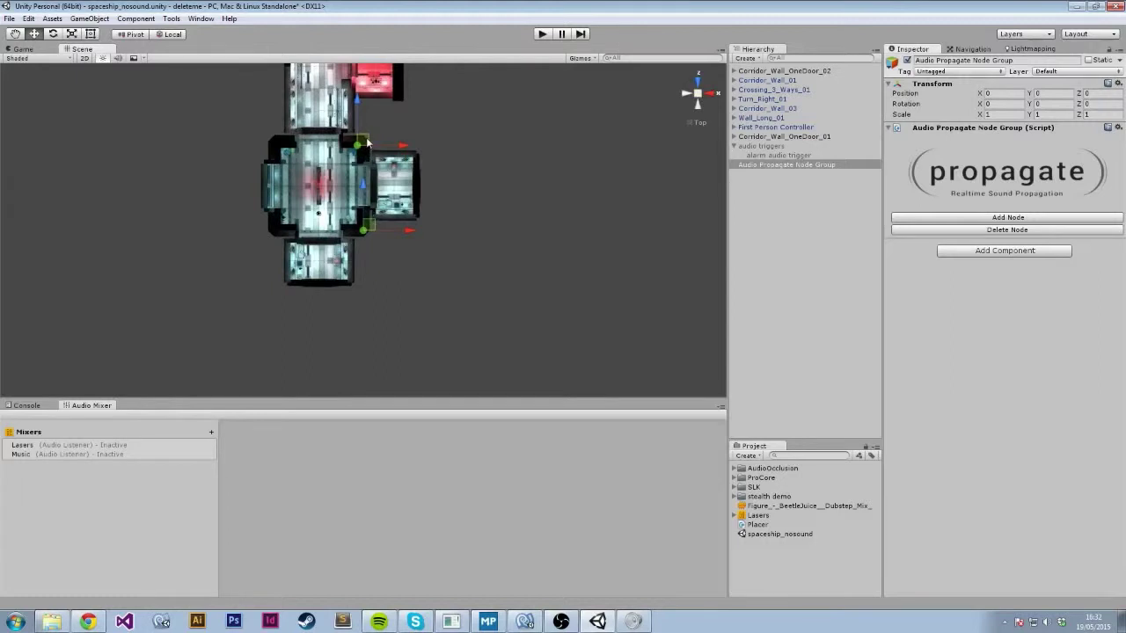
left_click_drag(366, 142, 331, 184)
scroll(332, 192, "up", 7)
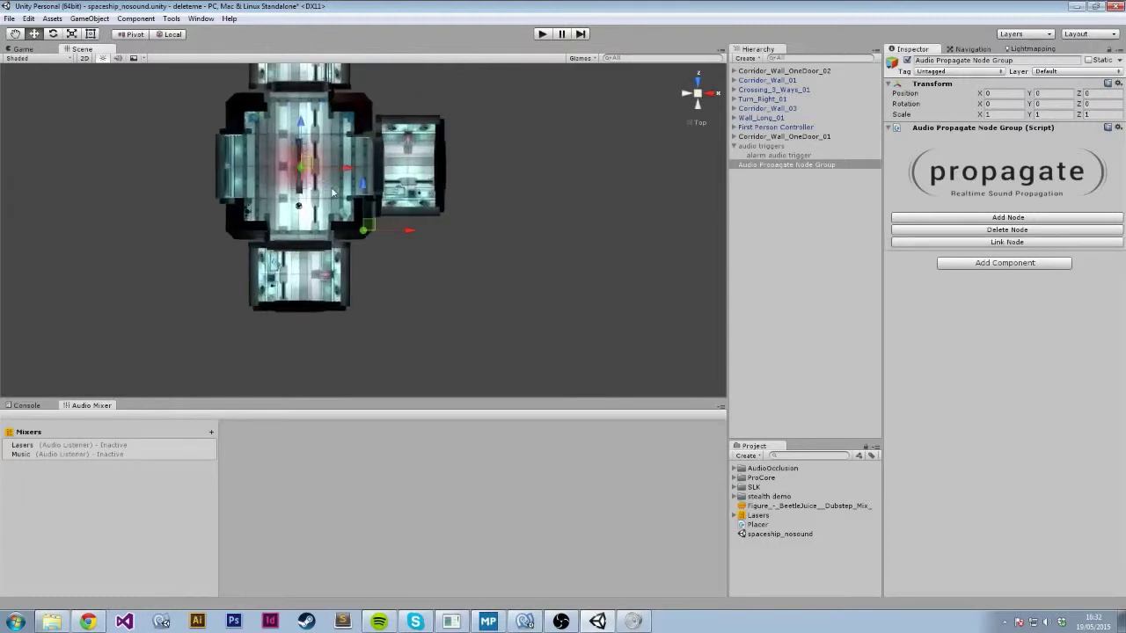
scroll(343, 194, "up", 5)
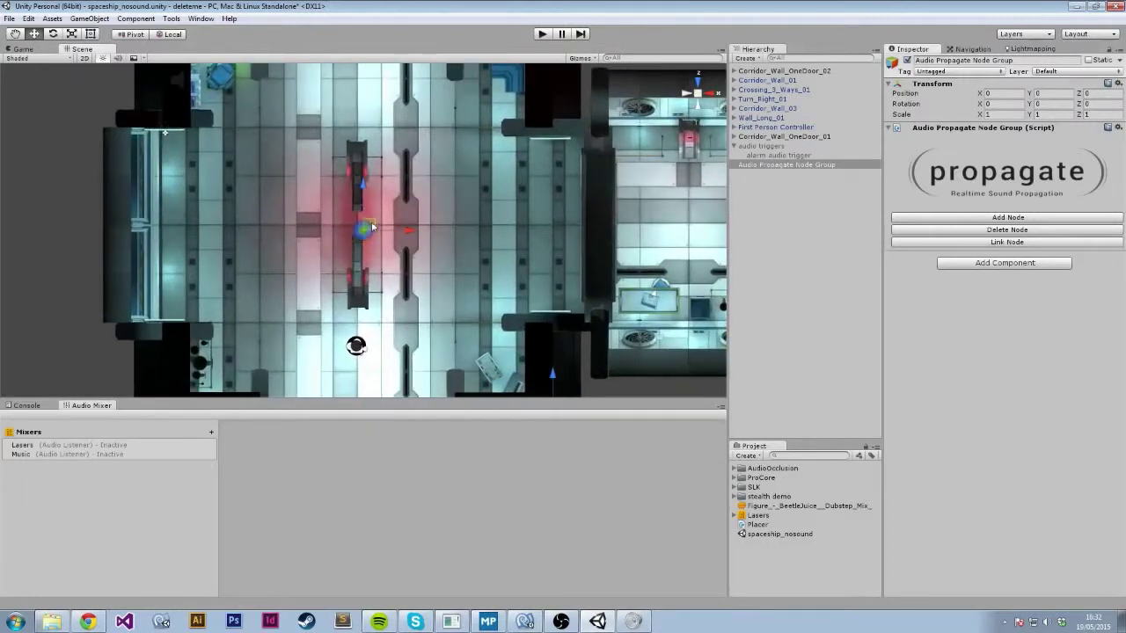
left_click_drag(371, 221, 366, 214)
left_click(686, 92)
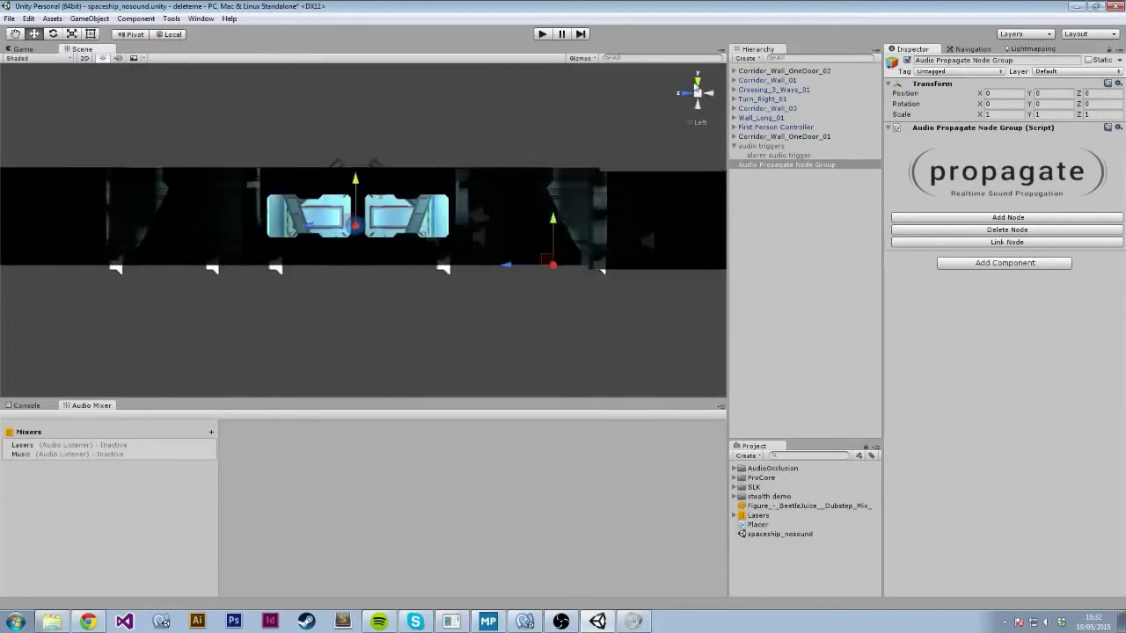
left_click(697, 83)
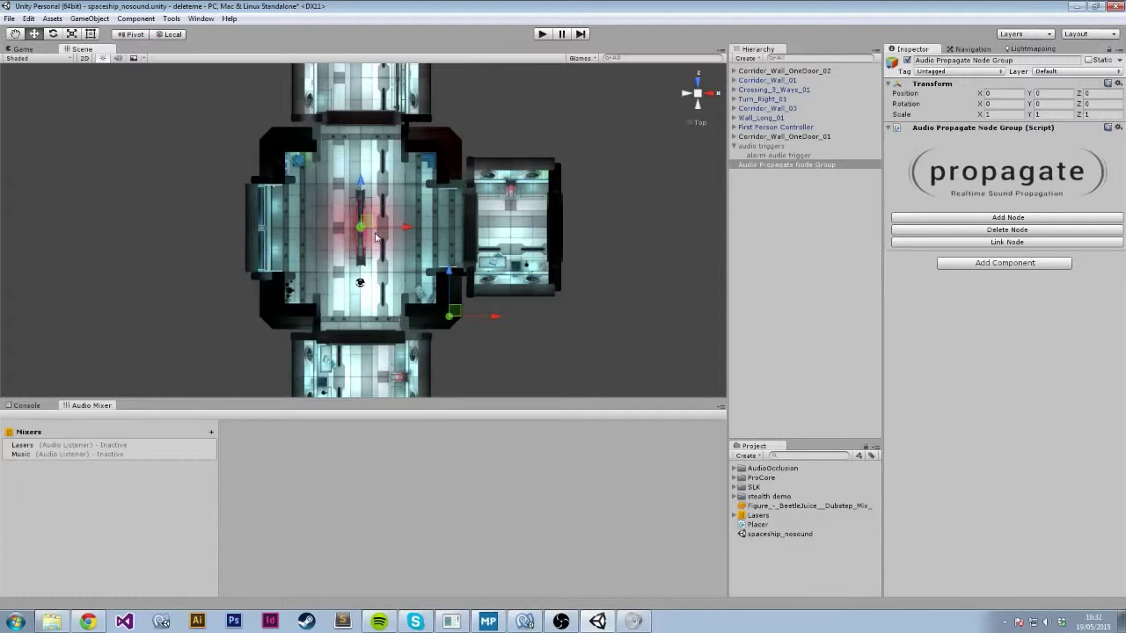
- Place four more nodes around the centre node, one near each side of the central room
left_click_drag(370, 223, 422, 214)
left_click_drag(419, 216, 450, 225)
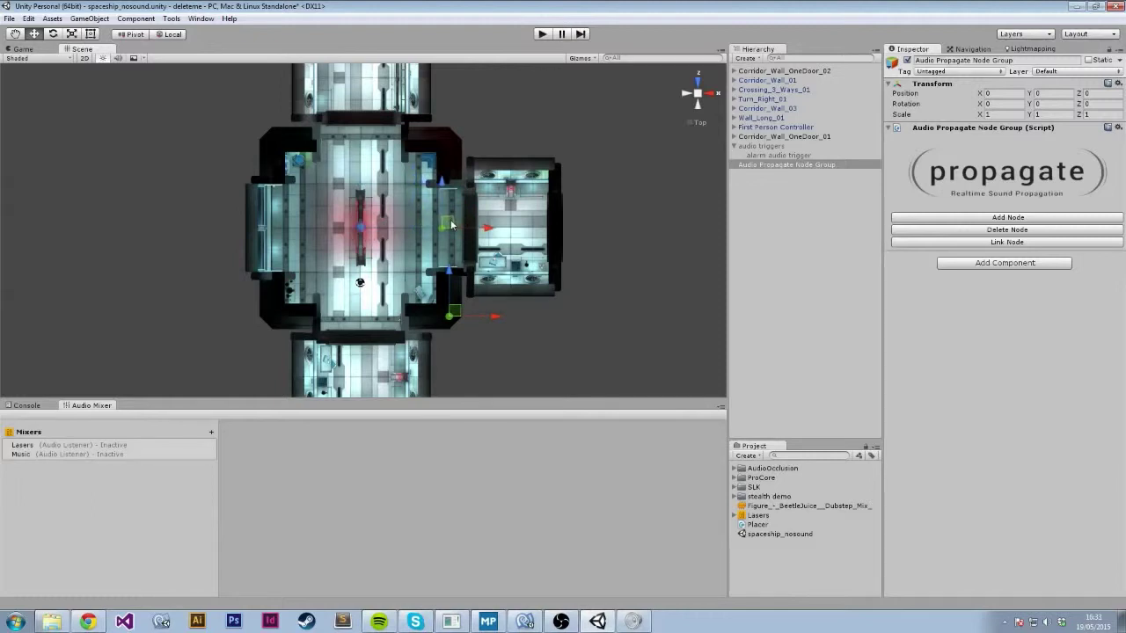
left_click(370, 158)
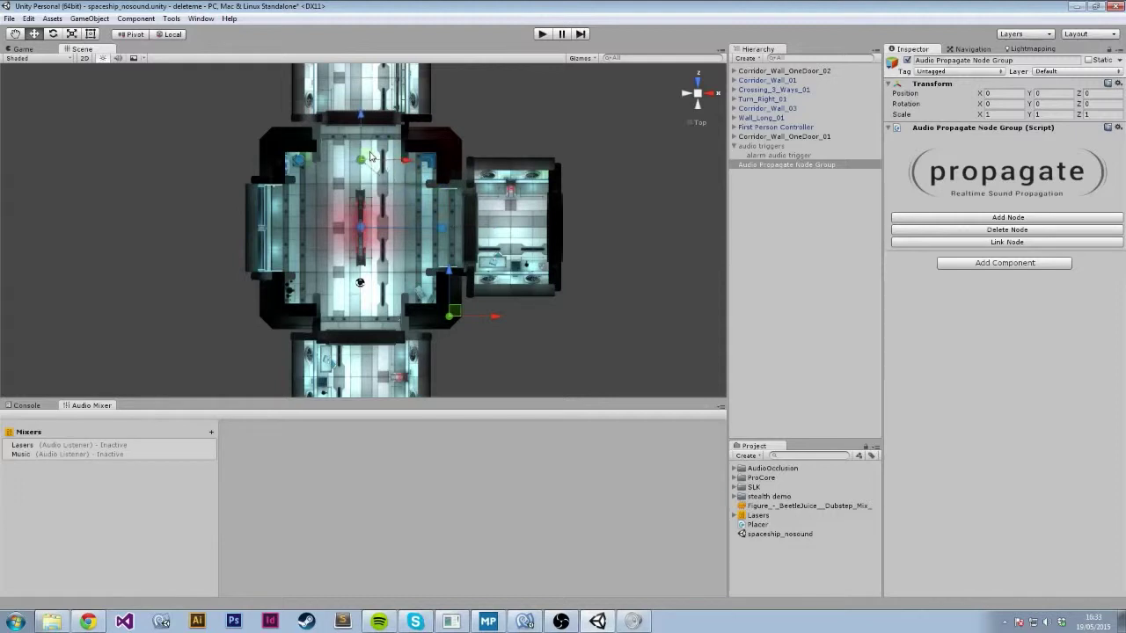
left_click_drag(369, 157, 308, 223)
left_click_drag(306, 223, 367, 297)
scroll(367, 297, "up", 2)
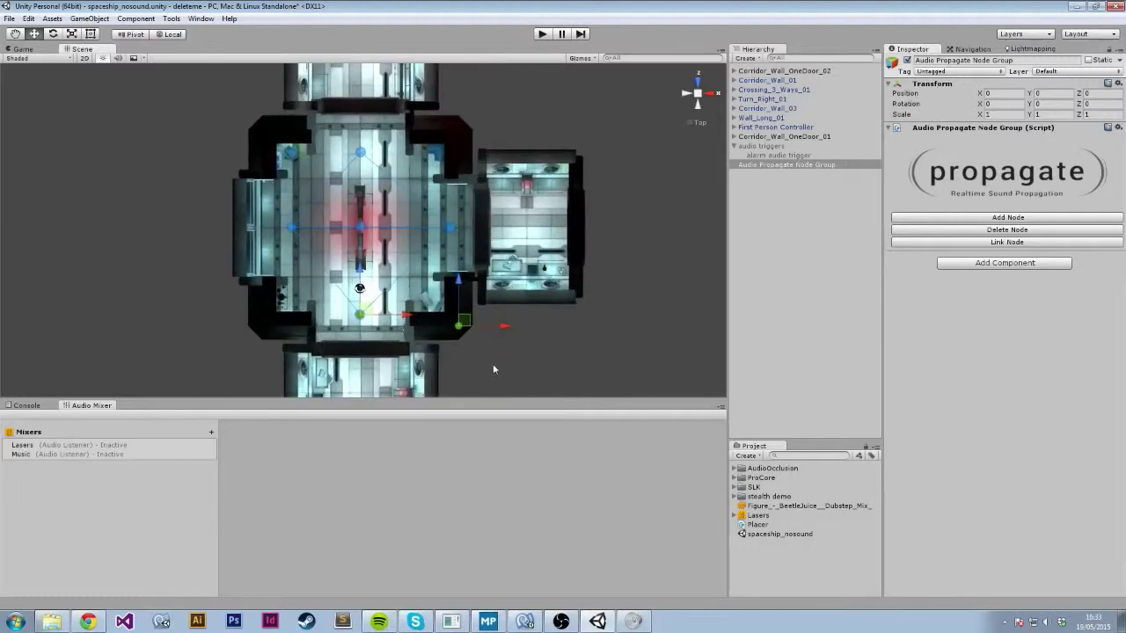
- Fine-tune the position of the node at the central room's -Z end so it lines up with the centre node
middle_click_drag(493, 369, 515, 277)
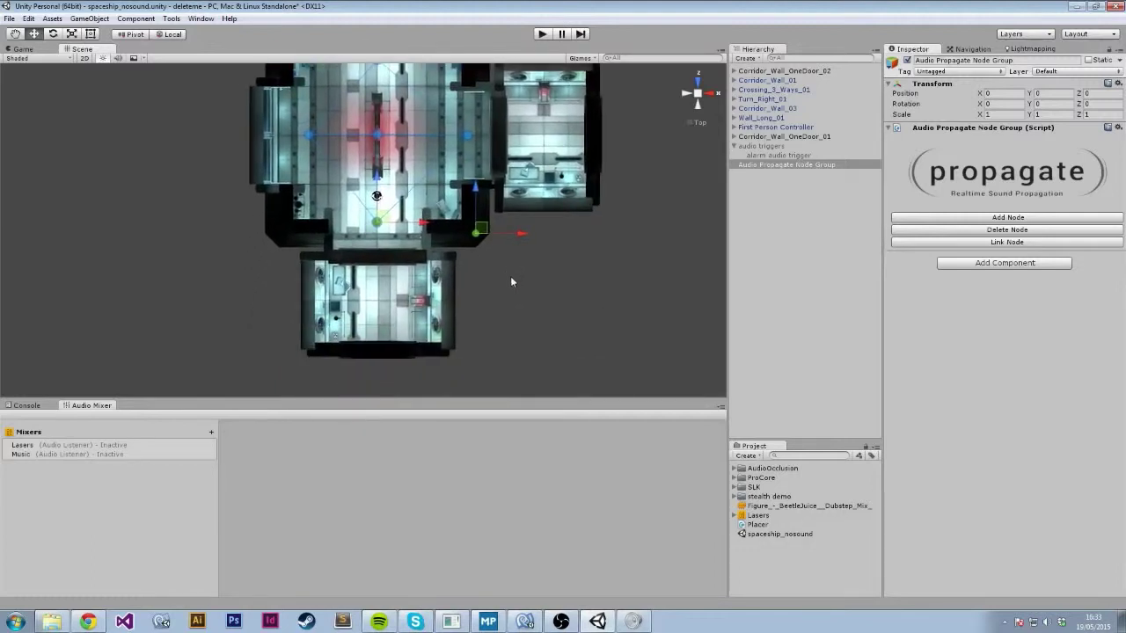
scroll(511, 278, "up", 2)
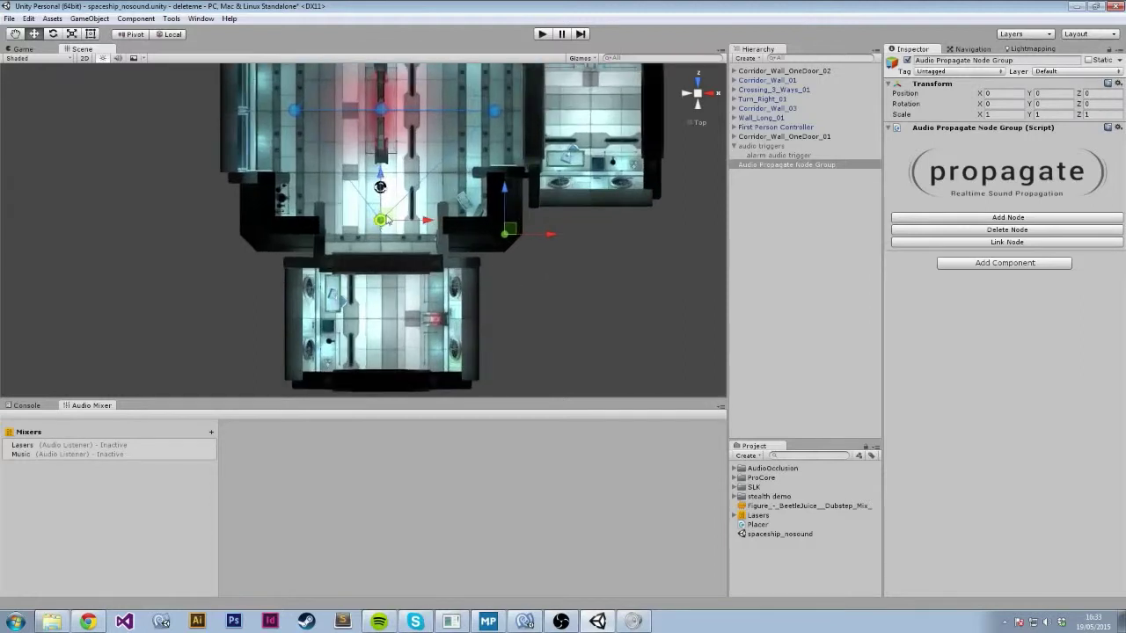
left_click(384, 215)
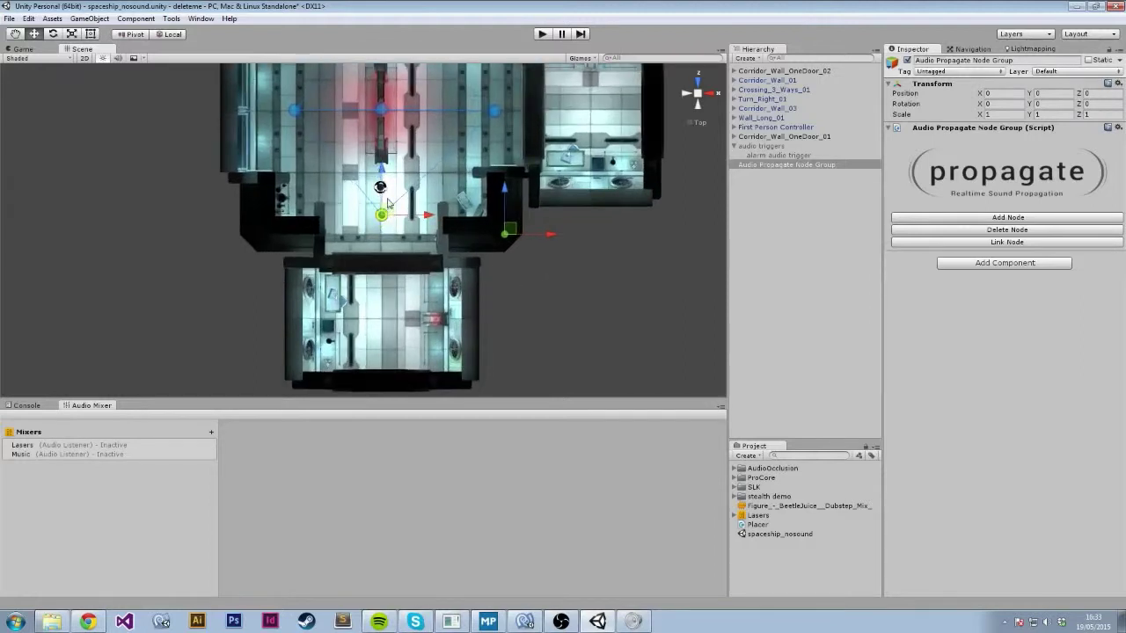
left_click_drag(390, 210, 393, 213)
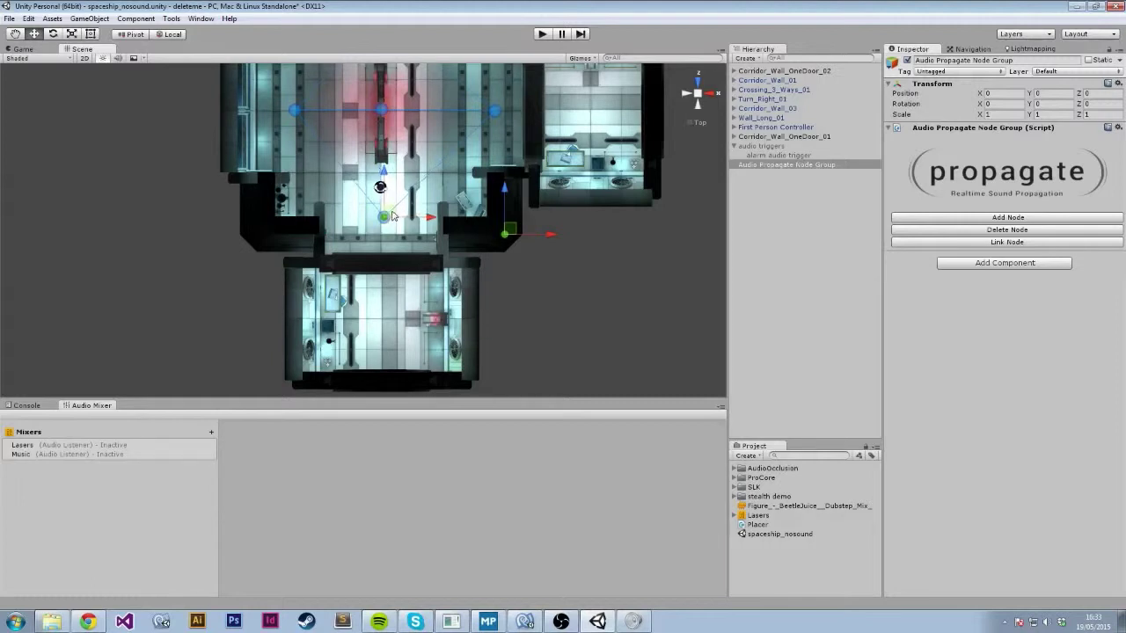
- Place a node in the small room beyond the -Z door and link it to the central room's nearest node
left_click(385, 218)
left_click_drag(384, 180, 386, 321)
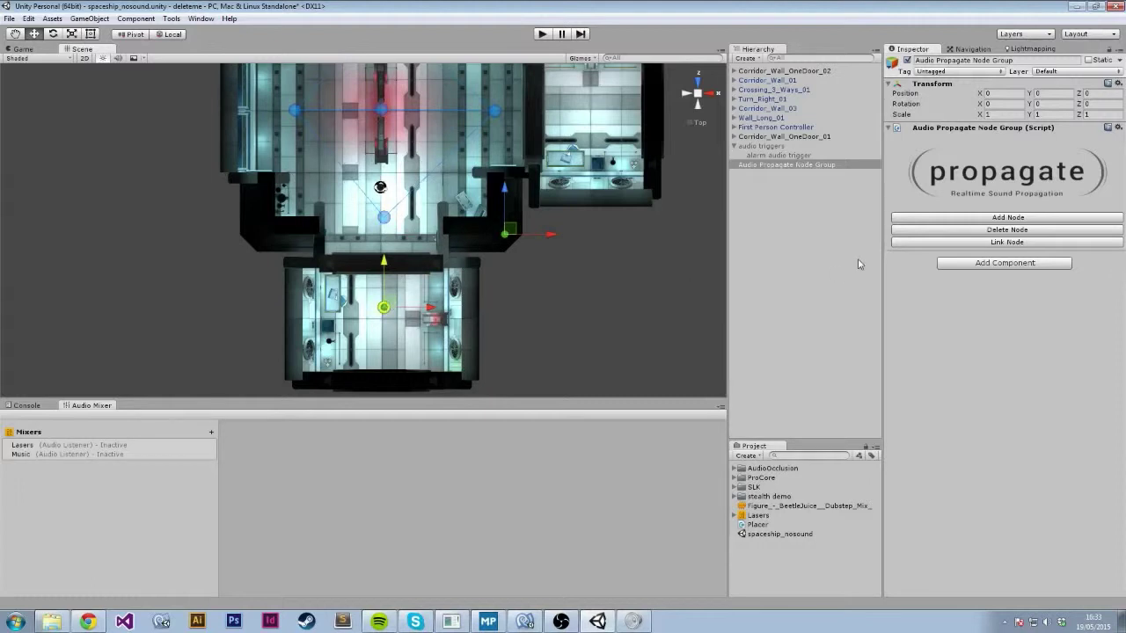
left_click(997, 246)
left_click(385, 218)
- Place a node in the middle of the small room beyond the +X door
middle_click_drag(590, 257, 570, 319)
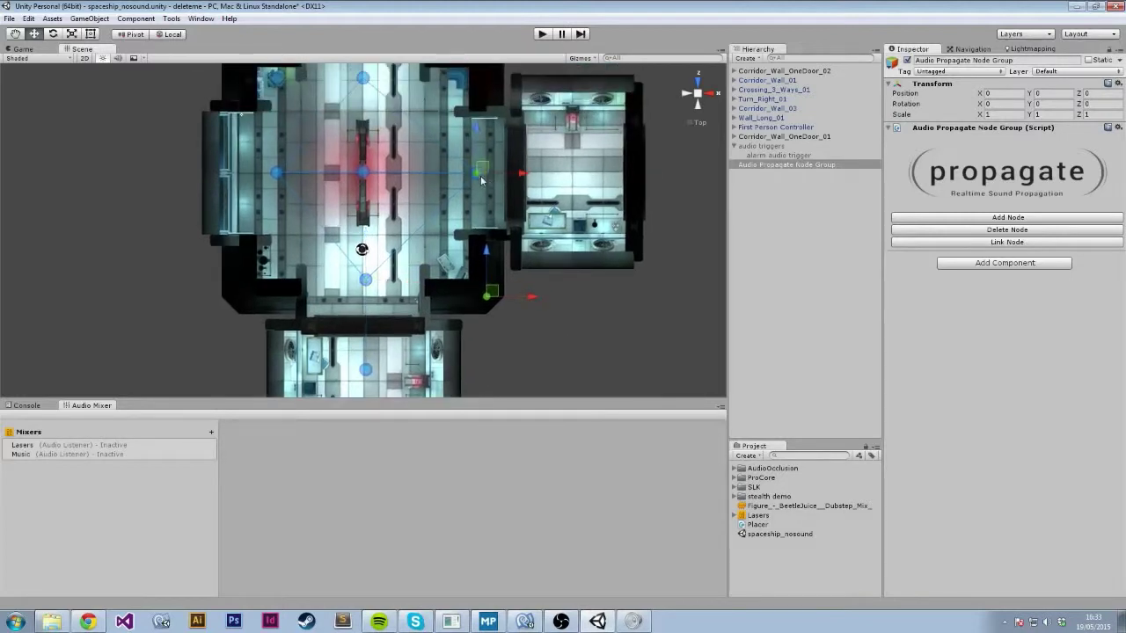
left_click_drag(524, 176, 624, 179)
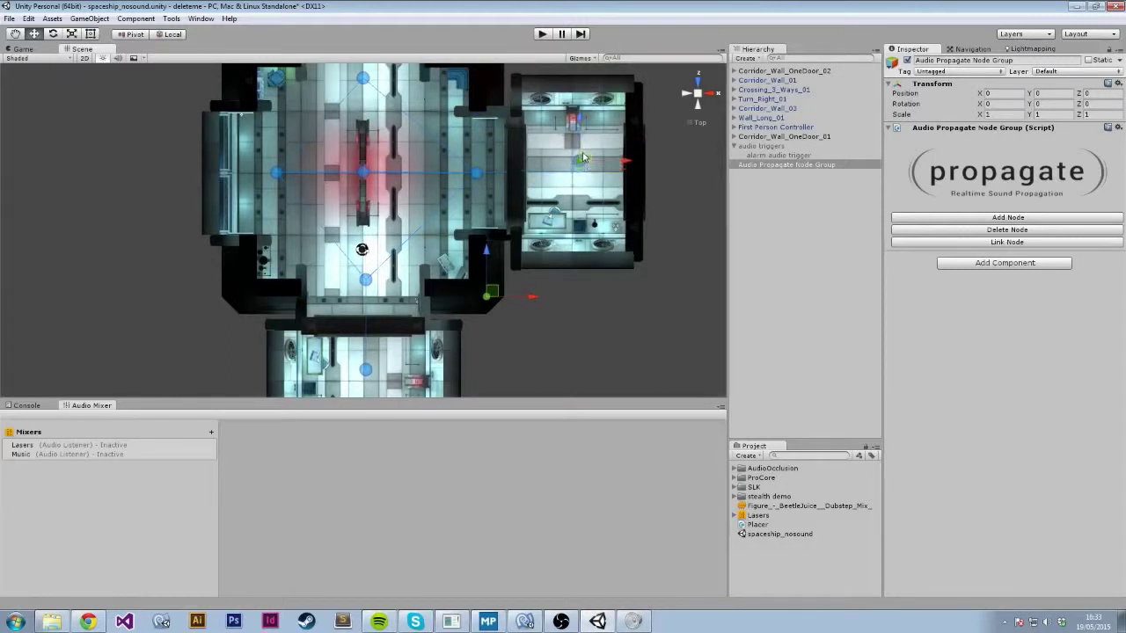
left_click_drag(581, 167, 580, 164)
scroll(578, 169, "up", 1)
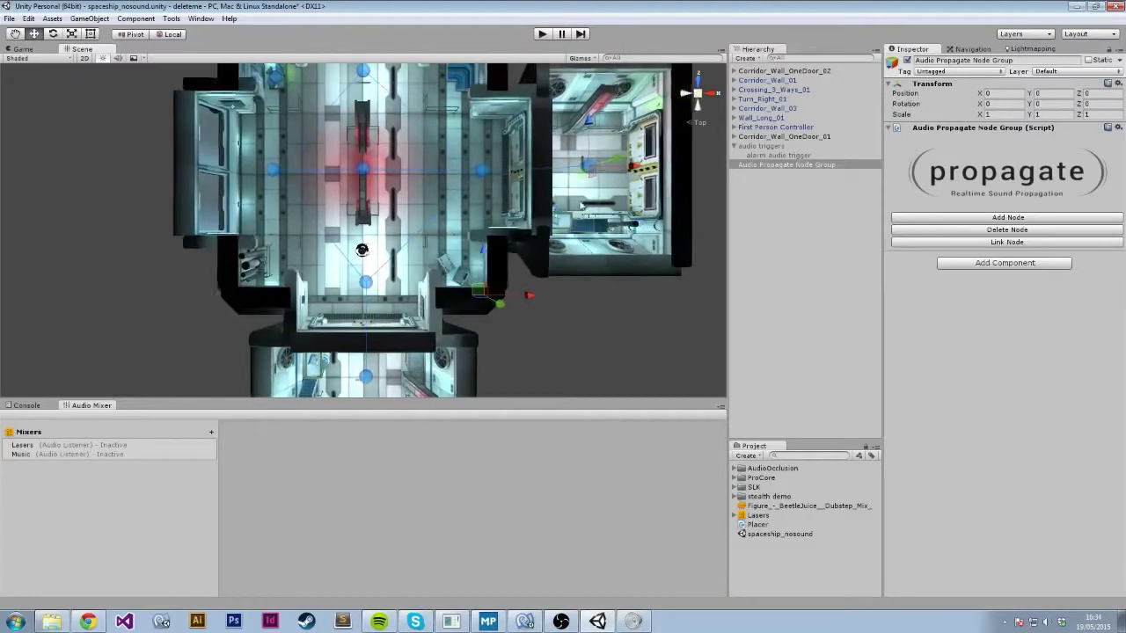
- Widen the box colliders of the +X doorway's panels, setting size X to 1.4 on DoorMovable_Long_02 and 1.41 on DoorMovable_Long_01
left_click_drag(580, 204, 511, 106, "alt")
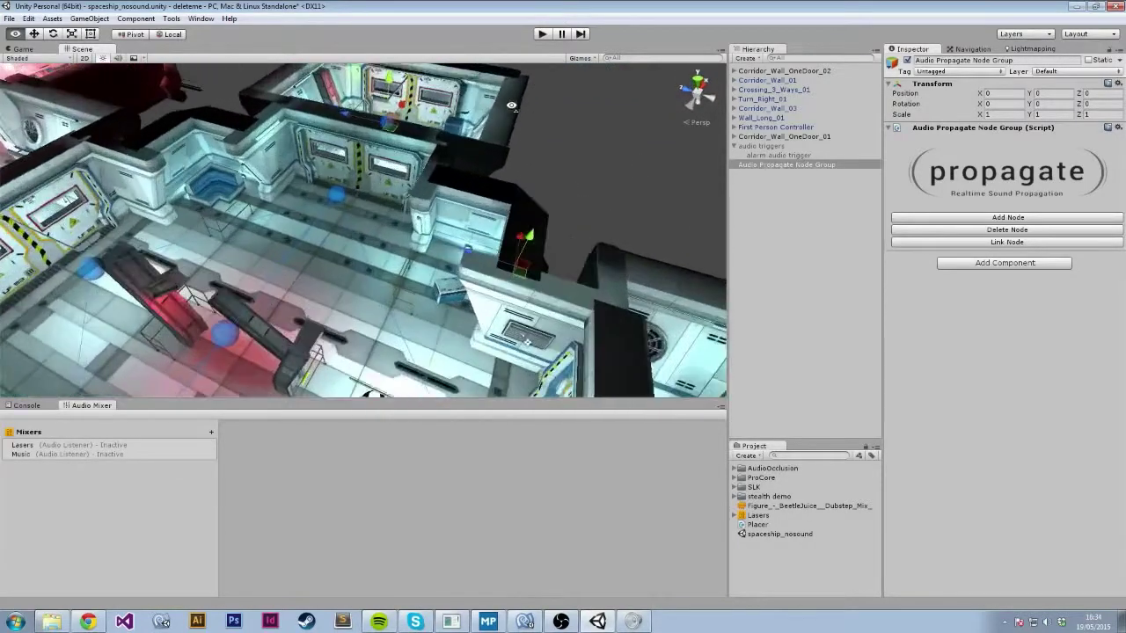
key("w")
right_click_drag(510, 106, 327, 140)
left_click(423, 225)
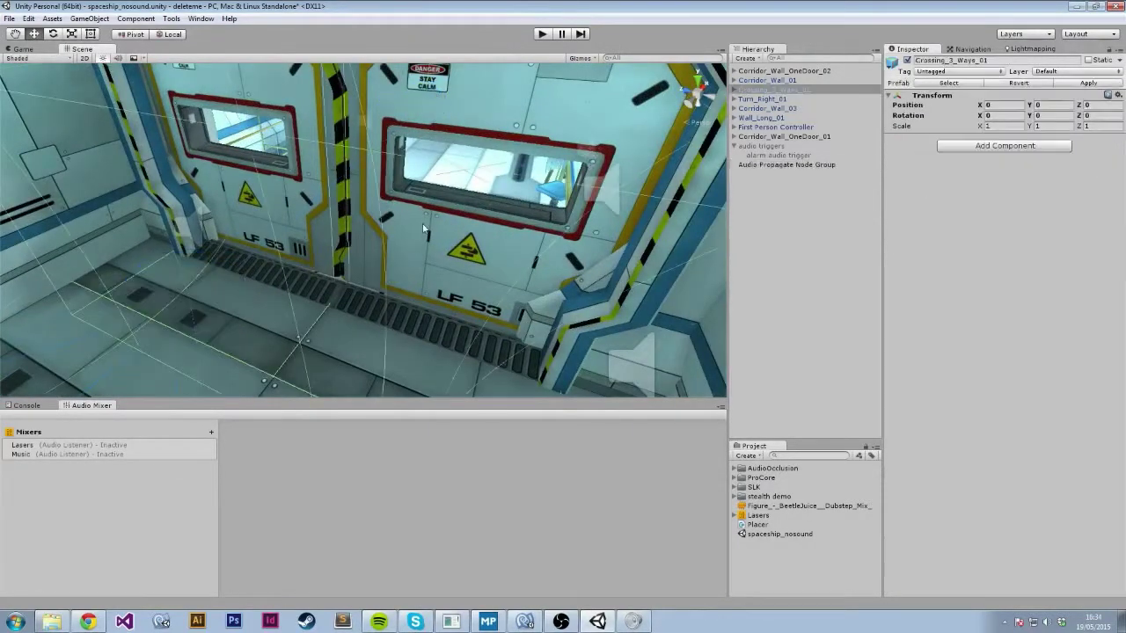
left_click(420, 243)
right_click_drag(387, 339, 479, 254)
left_click_drag(477, 254, 484, 84, "alt")
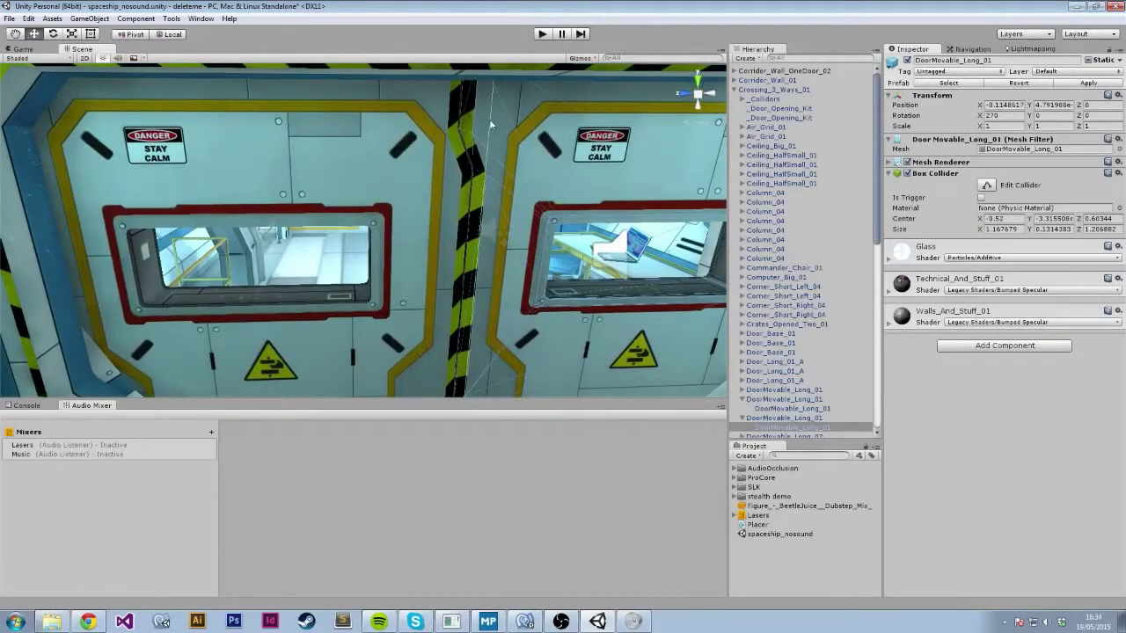
left_click(422, 184)
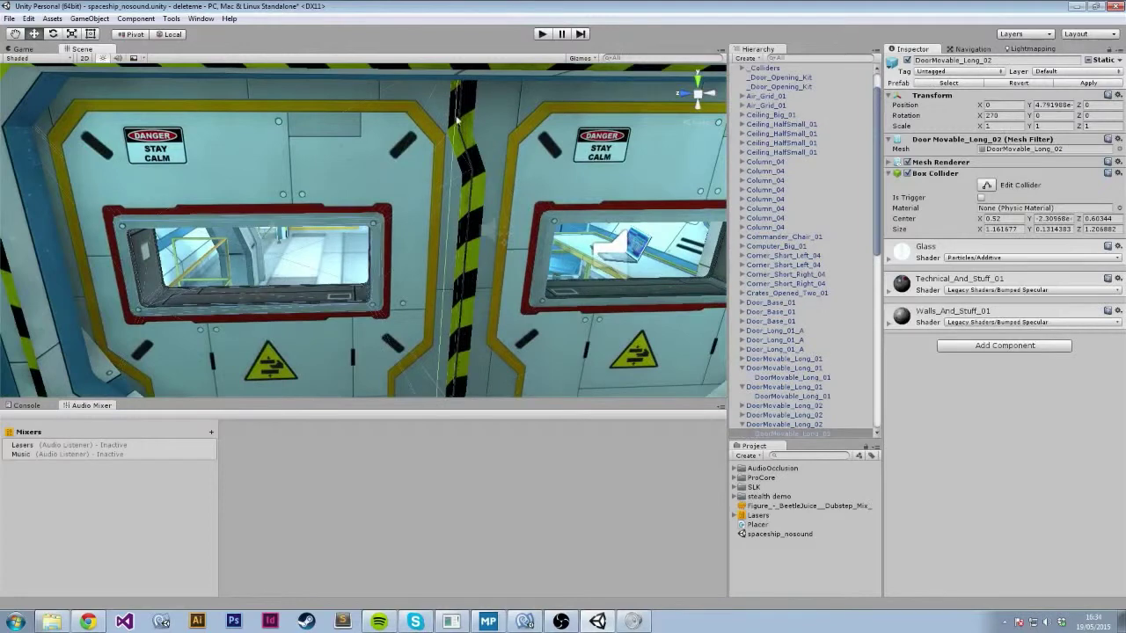
left_click(1002, 228)
type("1.4")
left_click(658, 176)
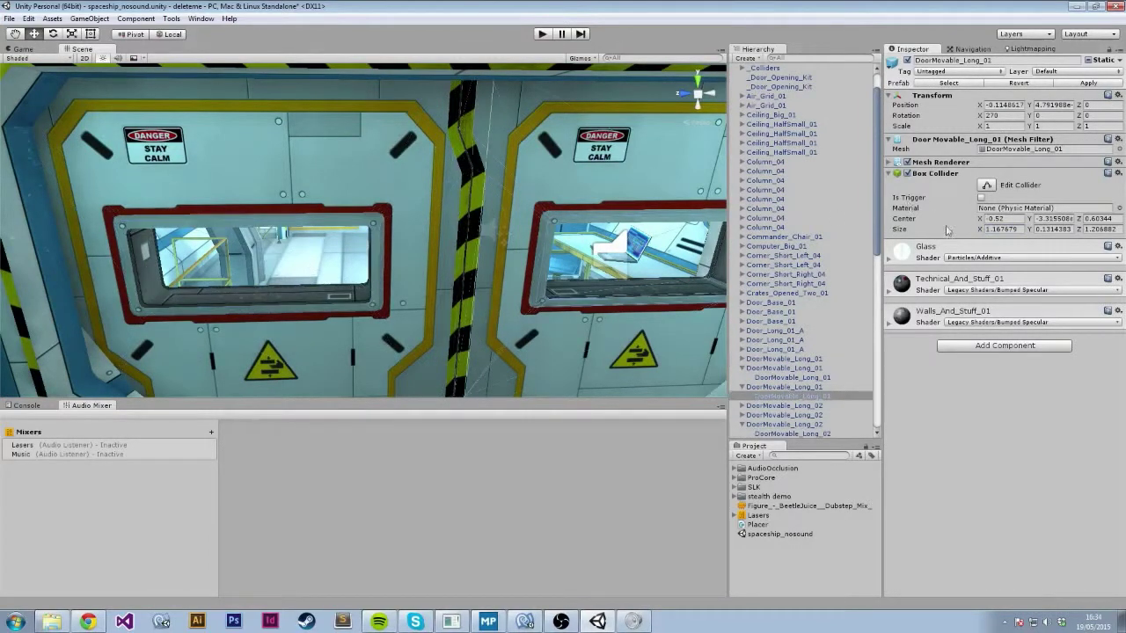
left_click_drag(980, 230, 986, 232)
- Reselect the Audio Propagate Node Group and link the +X room's node to the node in the central room's doorway
right_click_drag(581, 232, 477, 225)
key("d")
left_click_drag(478, 225, 182, 444, "alt")
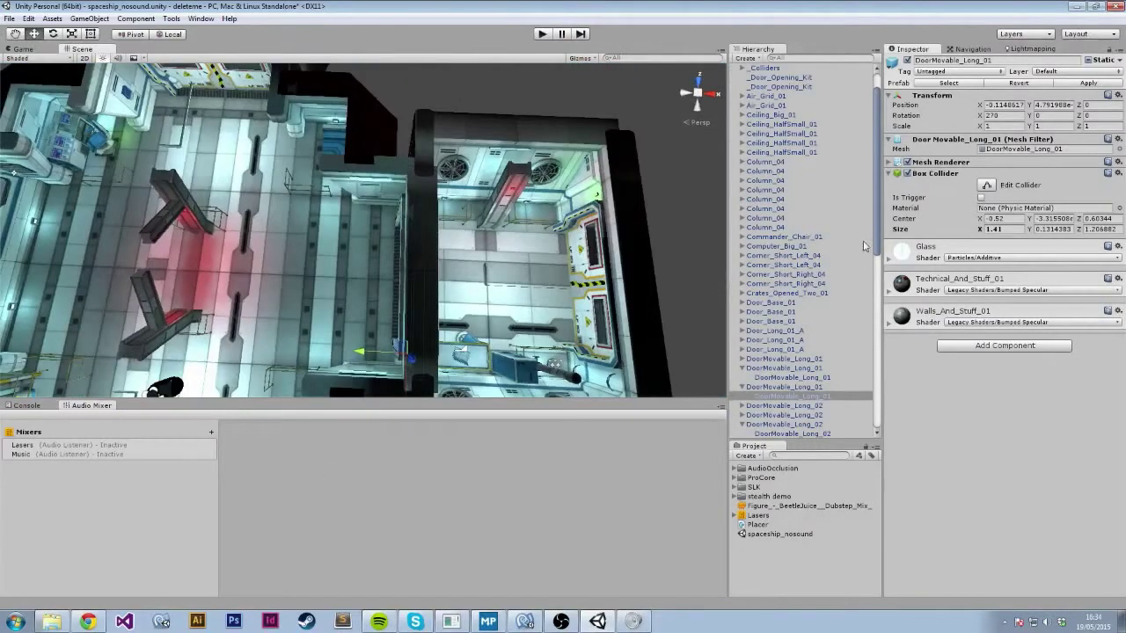
left_click_drag(877, 236, 877, 435)
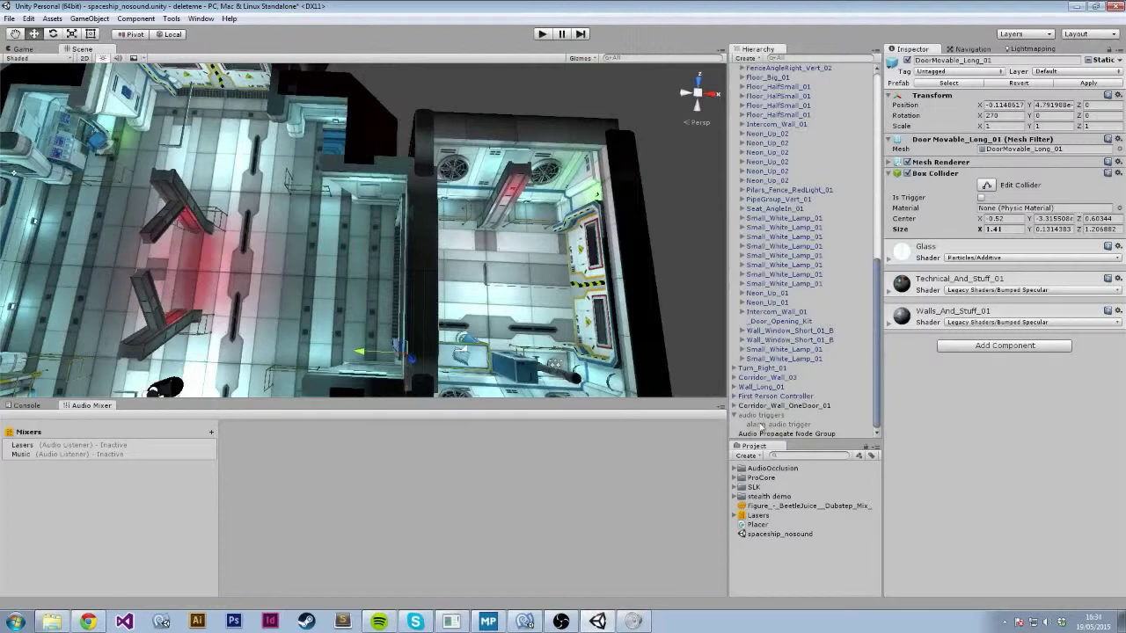
left_click(766, 434)
left_click(508, 282)
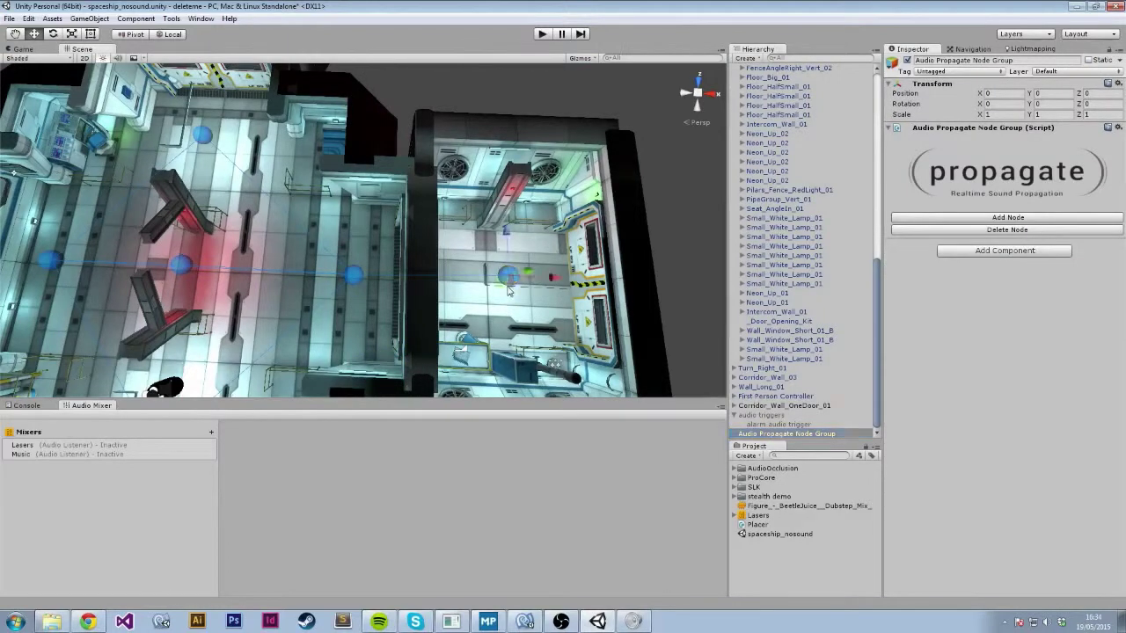
left_click(510, 288)
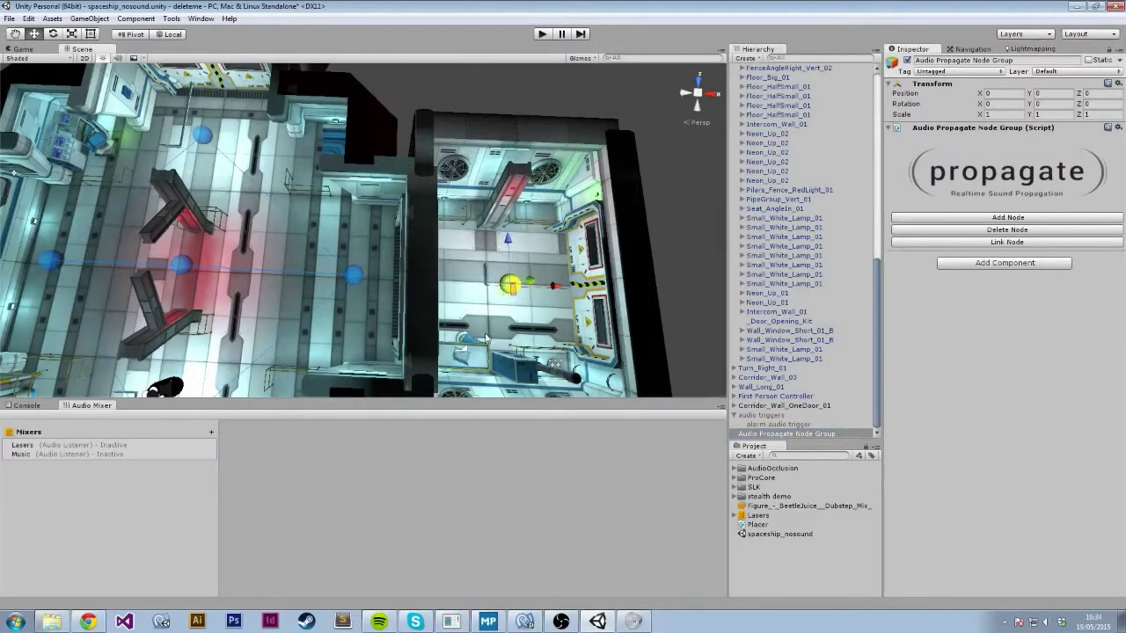
left_click(354, 282)
left_click(914, 242)
- Link the node in the room beyond the +Z doorway to the central room's nearest node, and select the +Z room's node
left_click_drag(507, 332, 280, 306, "alt")
left_click(378, 337)
left_click(941, 245)
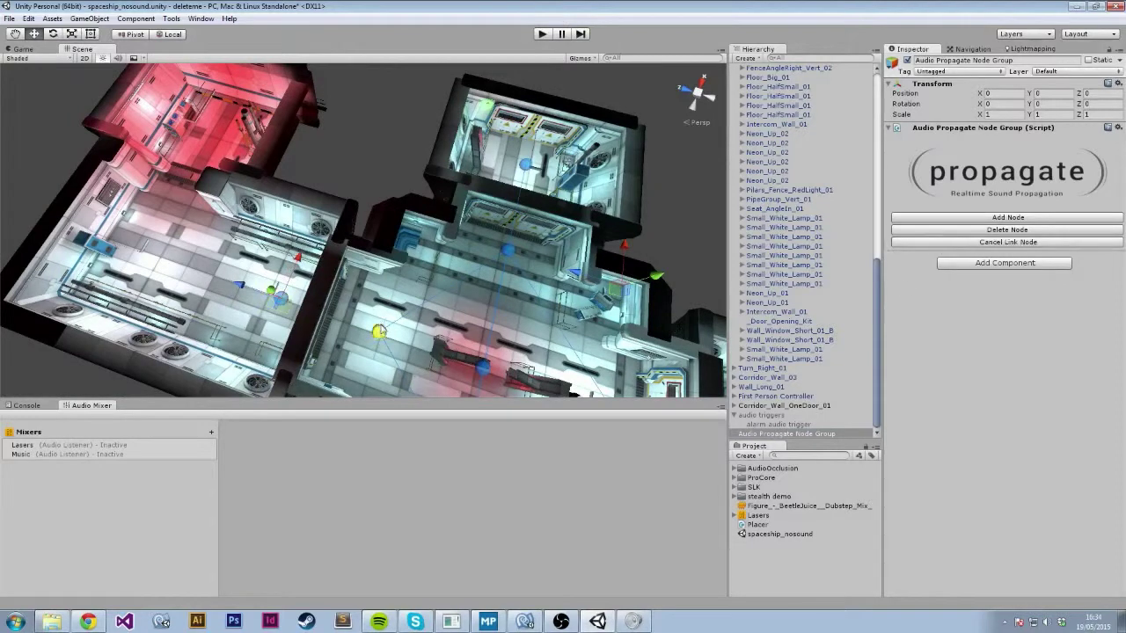
left_click(379, 332)
left_click(282, 302)
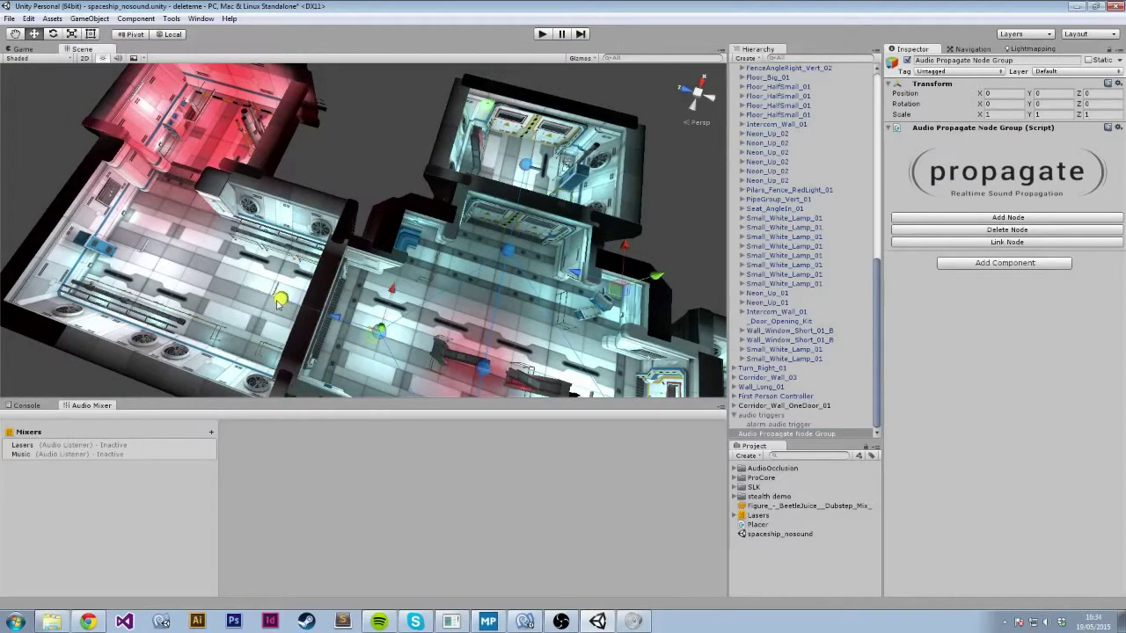
- Extend the node network with one node at the far end of the +Z room and another in the adjoining red-lit room
left_click_drag(283, 306, 185, 212)
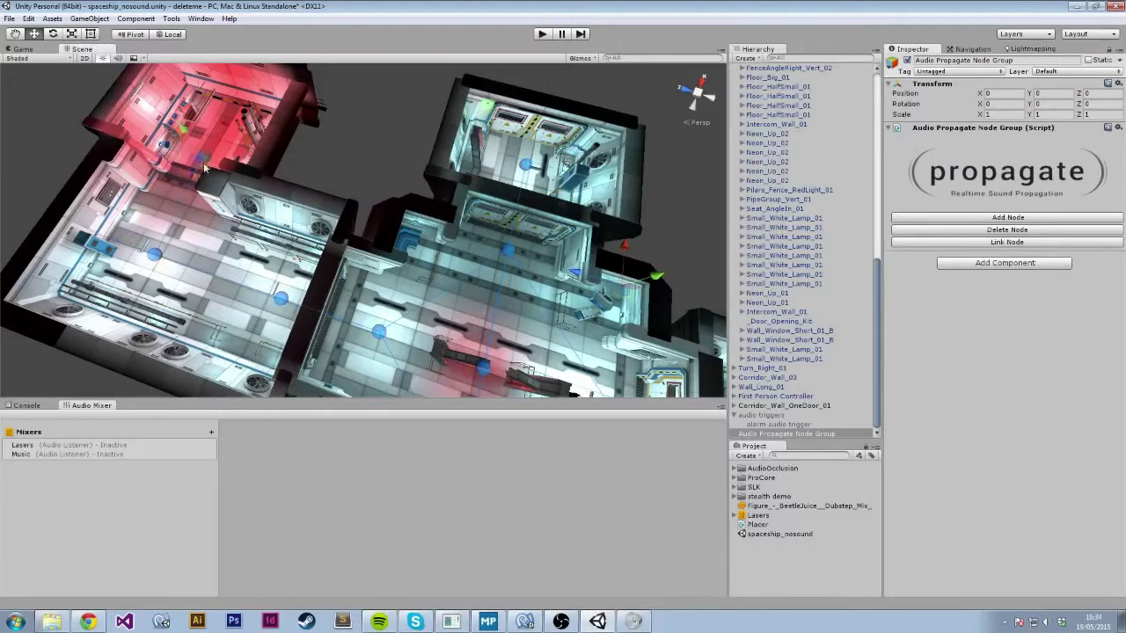
right_click_drag(413, 234, 541, 253)
left_click_drag(541, 252, 497, 274, "alt")
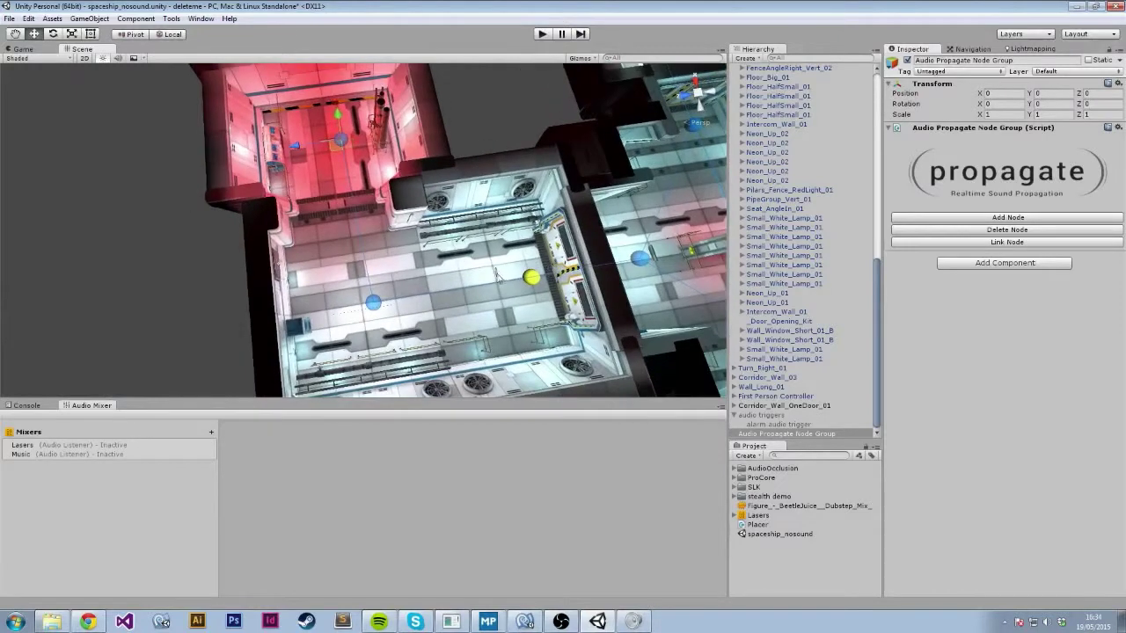
- Starting from the +Z room's far node, add a node on the floor just outside the opening to the red-lit room
left_click(373, 302)
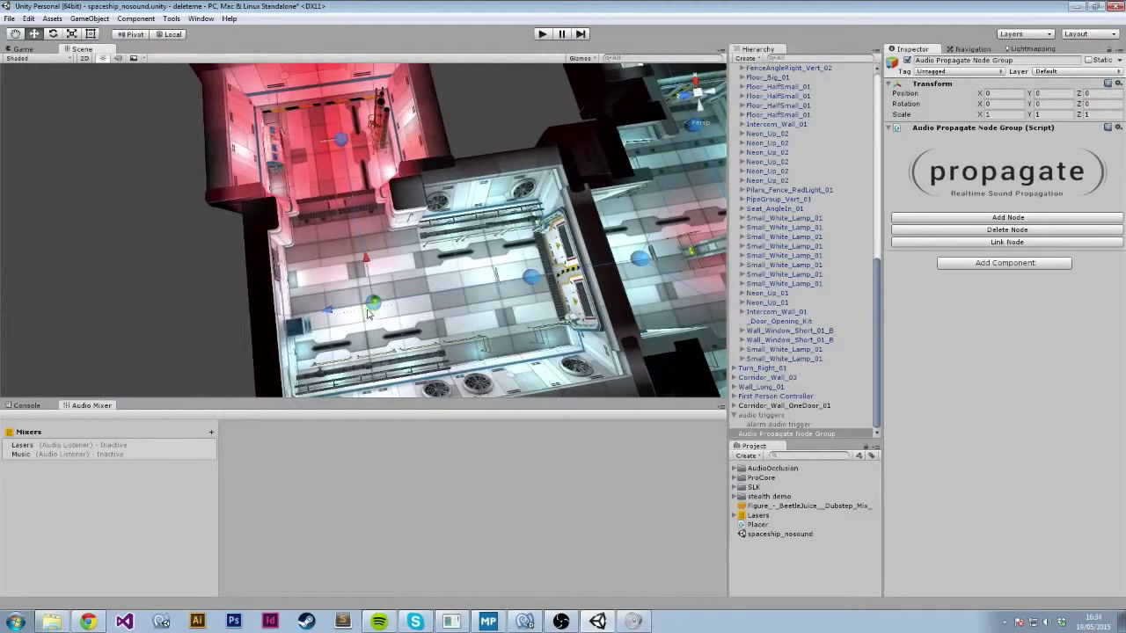
left_click_drag(369, 313, 387, 256, "shift")
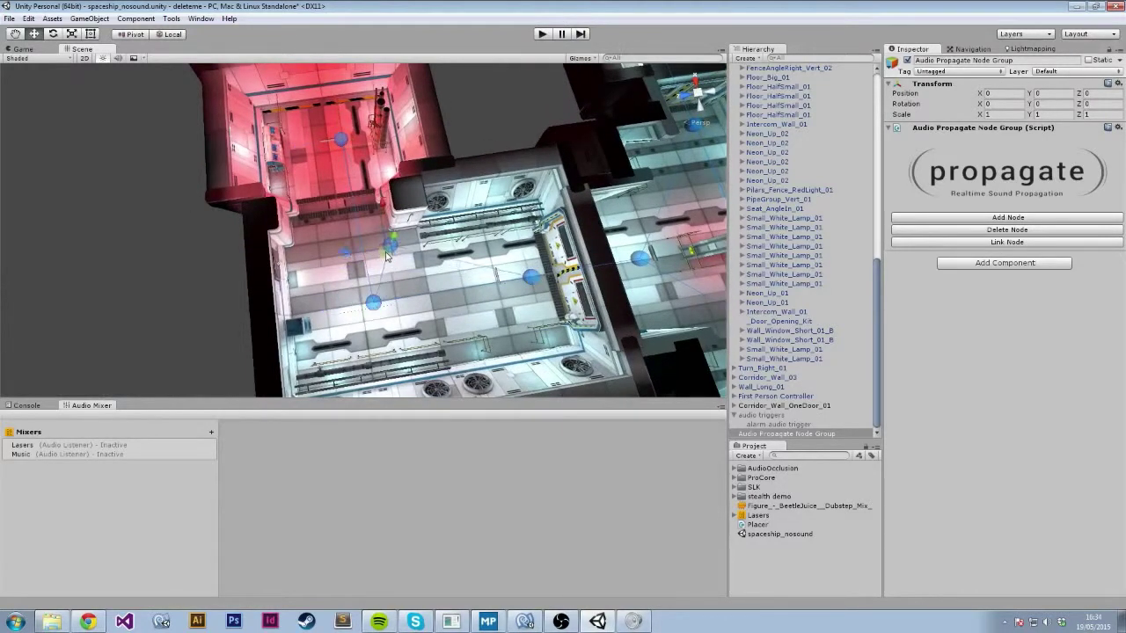
key("w")
right_click_drag(458, 308, 514, 356)
key("s")
key("w")
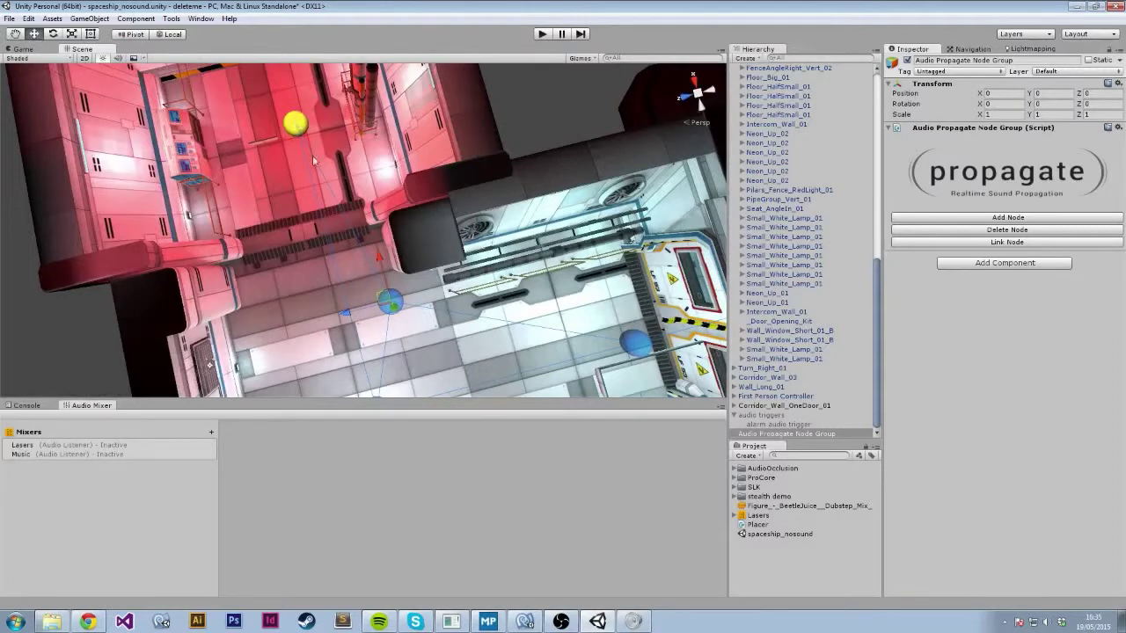
- Deselect the Audio Propagate Node Group and collapse the audio triggers group in the hierarchy
key("s")
right_click_drag(567, 298, 525, 289)
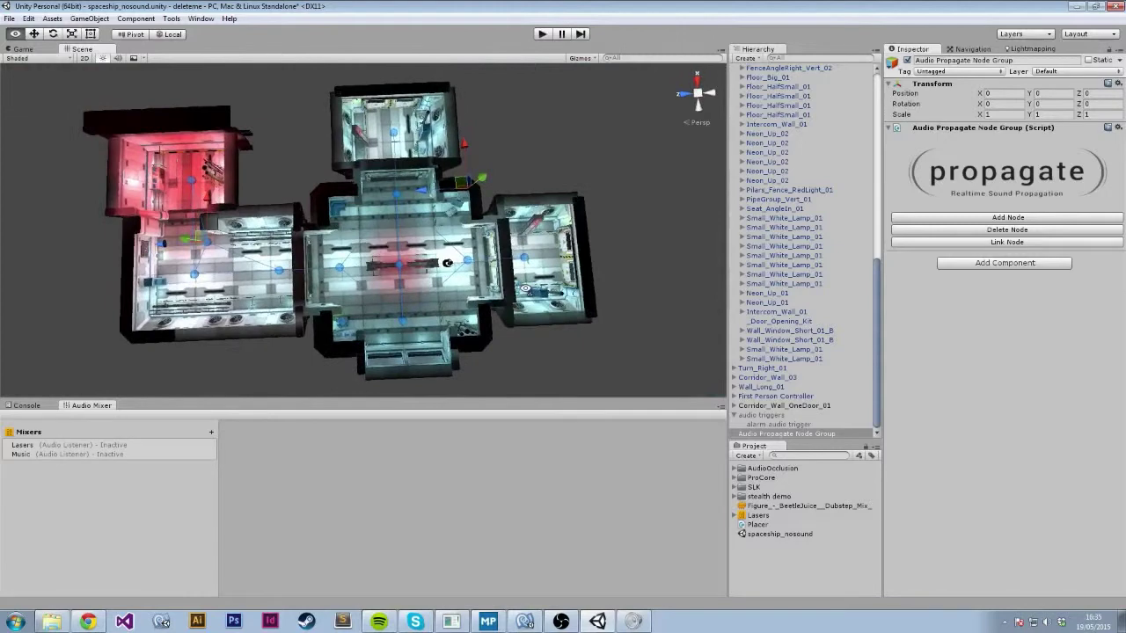
left_click(611, 181)
left_click(733, 415)
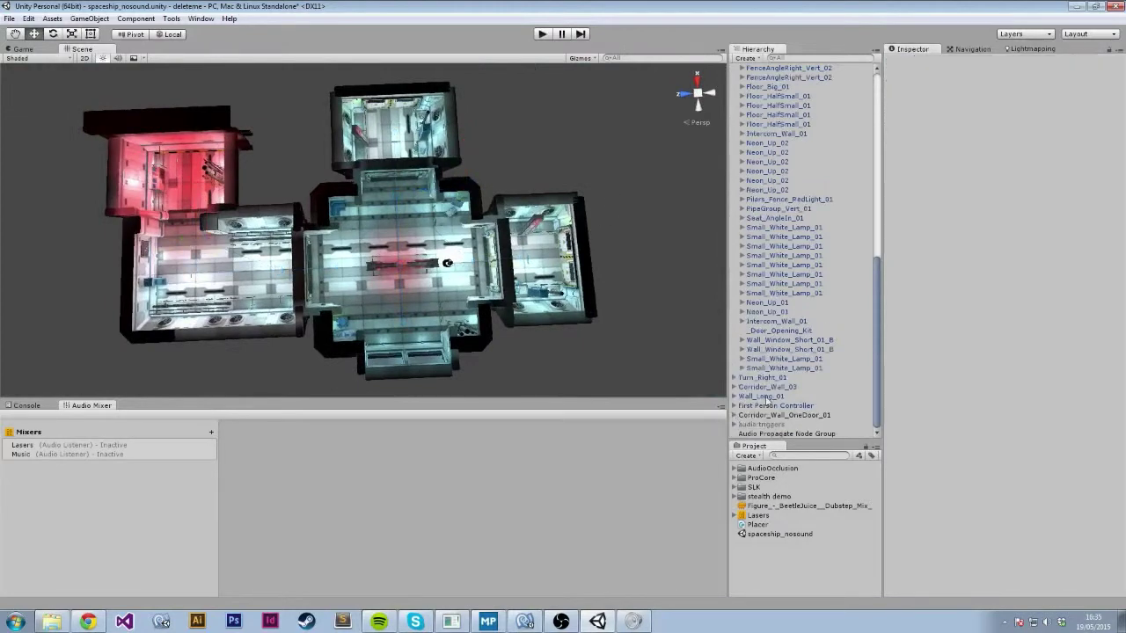